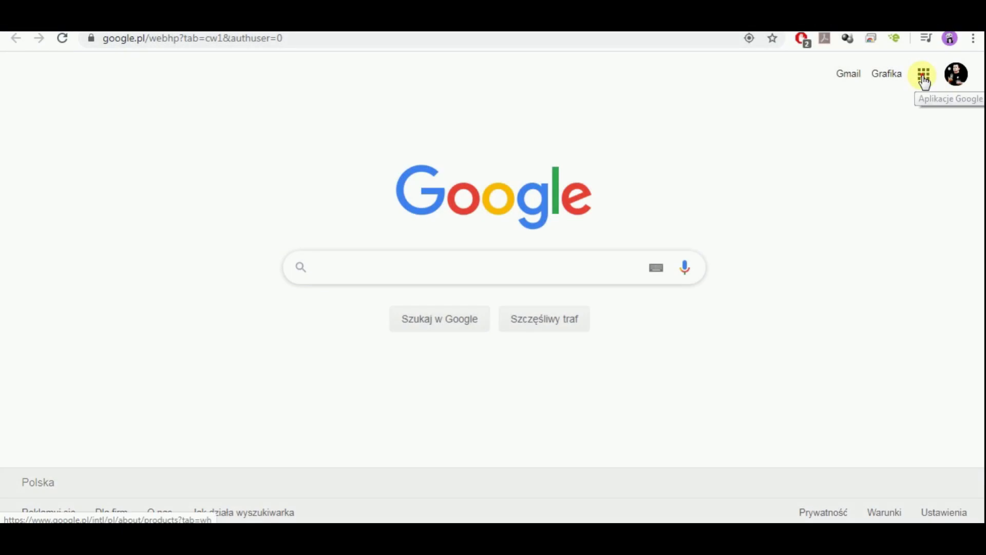
# Go to Google Calendar (Kalendarz) and open the full event editor for a new event on 31 March 2020
pyautogui.click(924, 77)
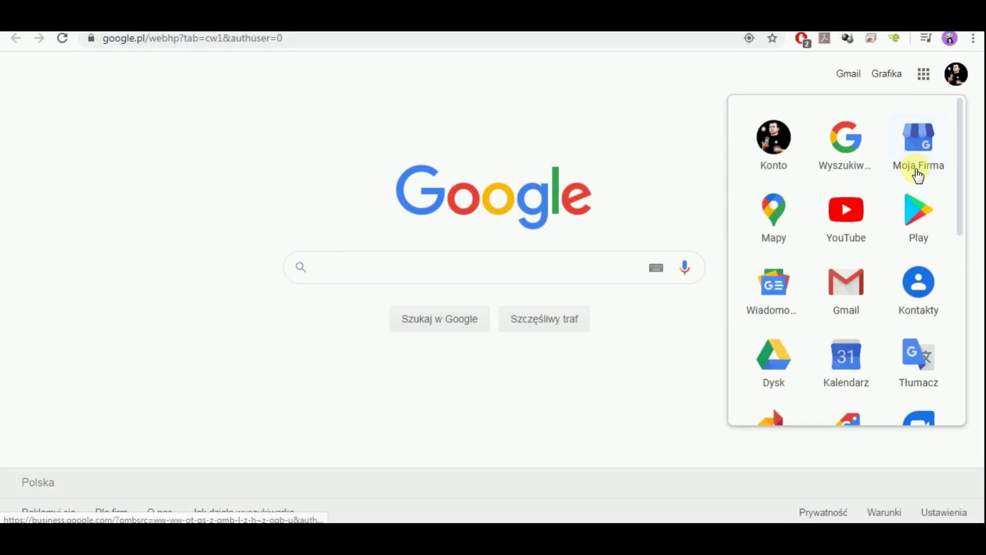
pyautogui.click(848, 362)
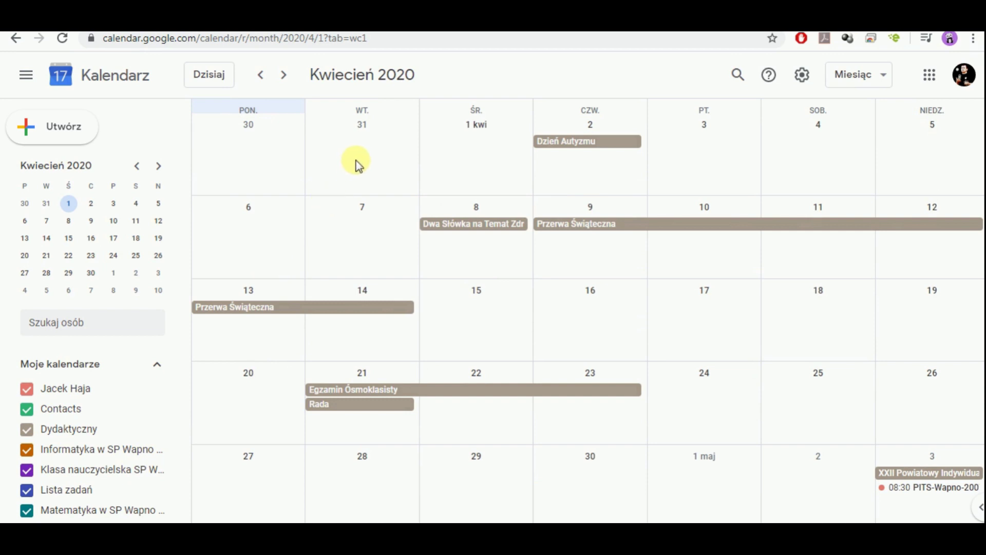
pyautogui.click(366, 140)
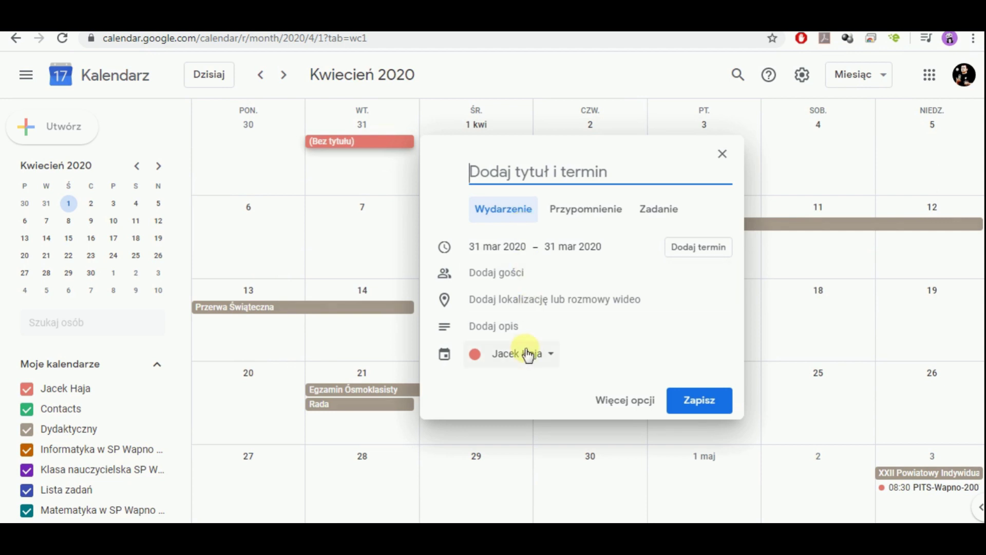
pyautogui.click(618, 401)
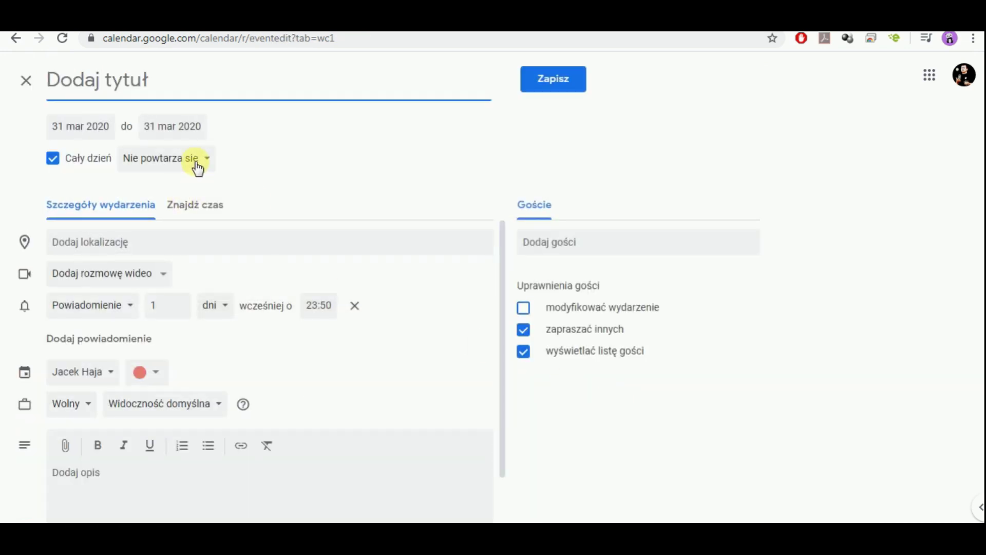
# Set the event's start date to 31 mar 2020 and make it repeat every week on Tuesday (Co tydzień w: wtorek)
pyautogui.click(97, 128)
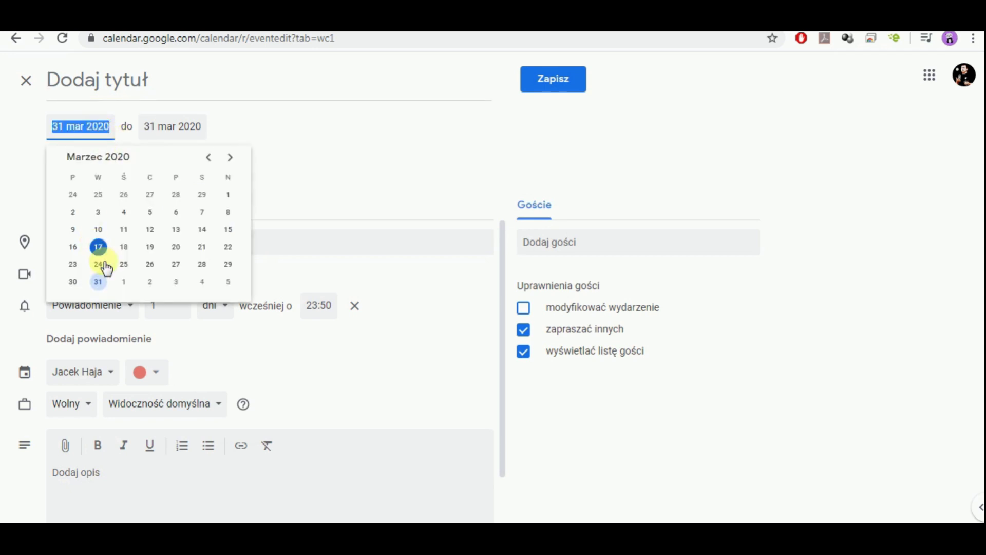
pyautogui.click(98, 281)
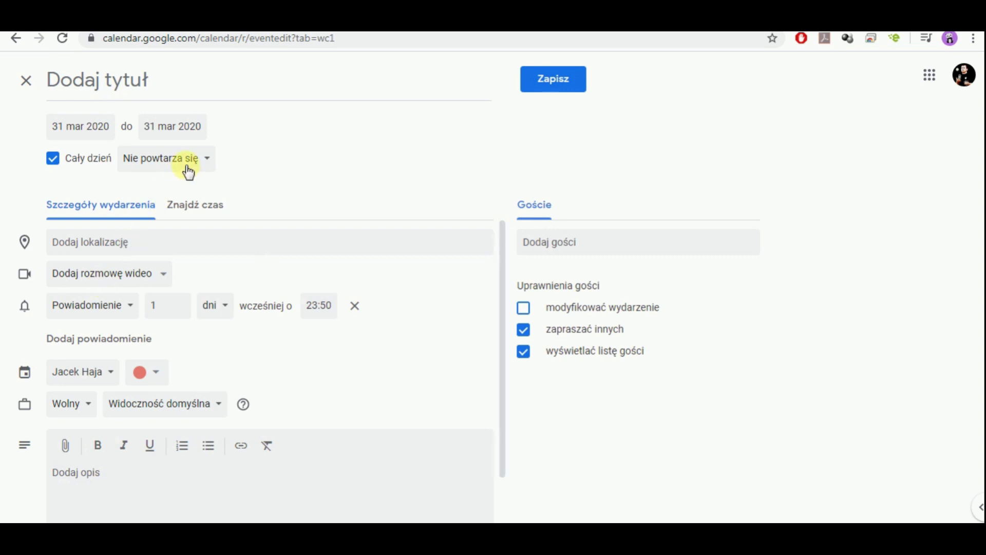
pyautogui.click(204, 160)
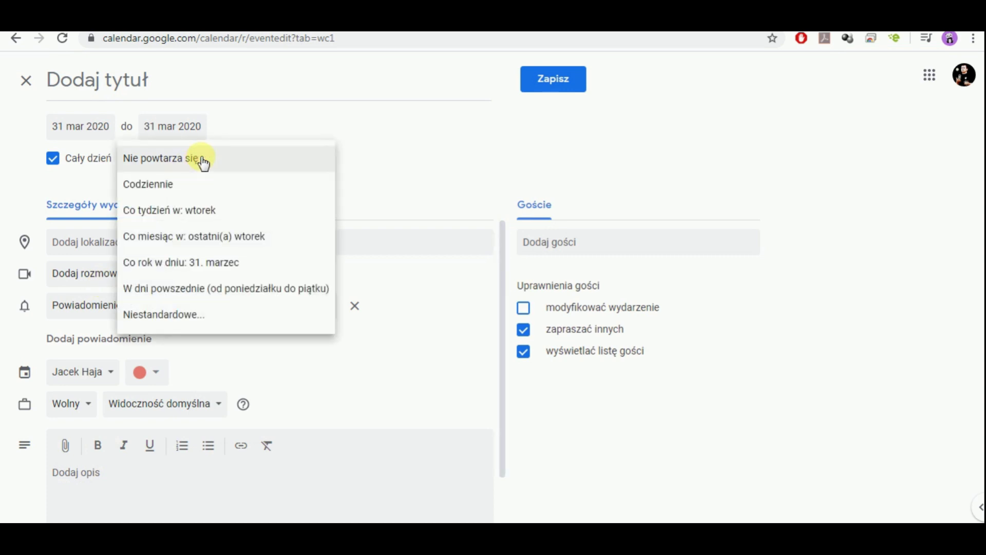
pyautogui.click(199, 212)
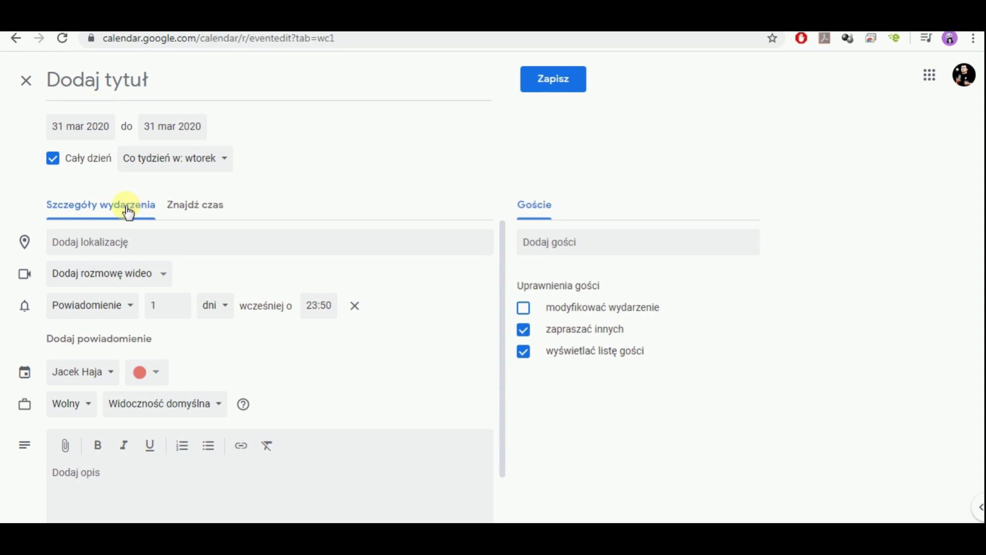
# Turn off the all-day option, set the start time to 10:30 and add a Hangouts video call to the event
pyautogui.click(53, 161)
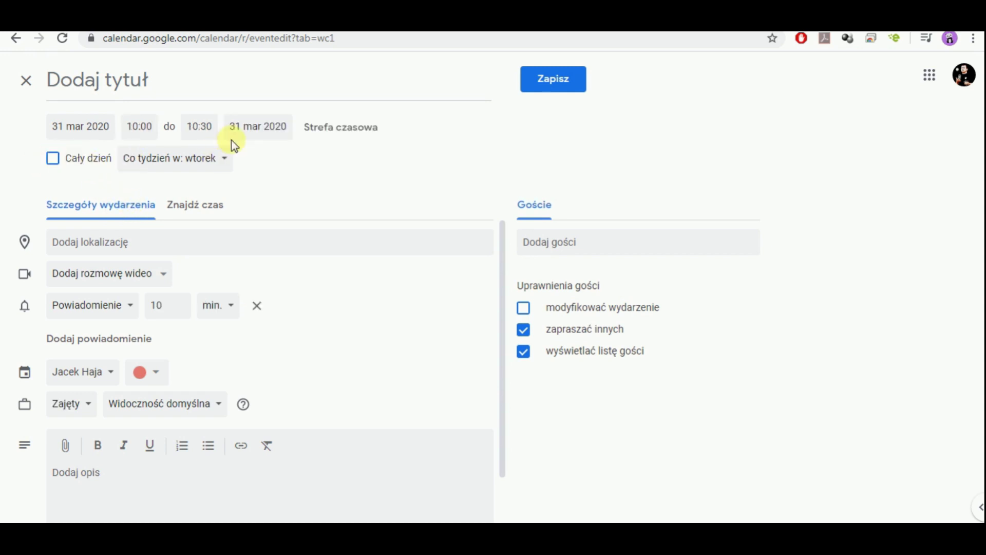
pyautogui.click(142, 128)
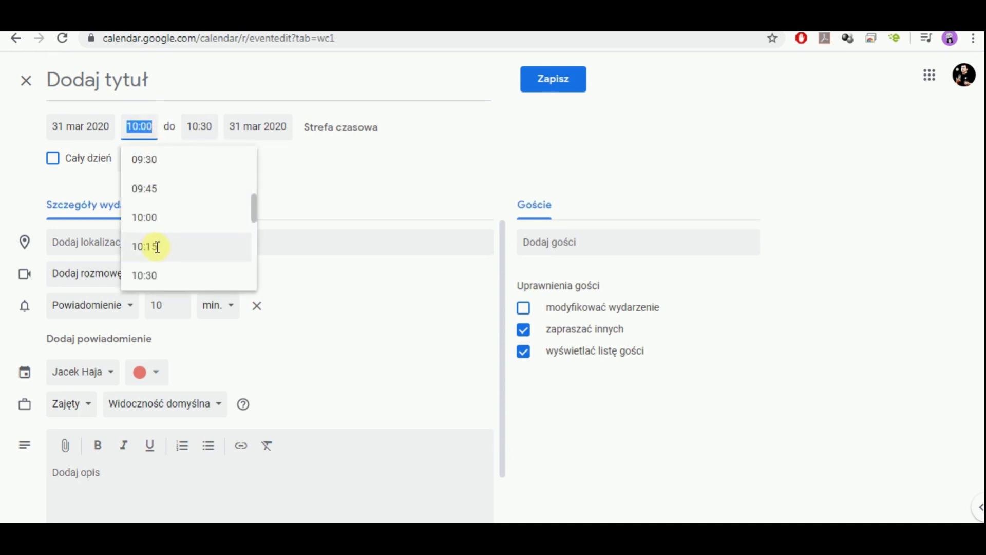
pyautogui.click(163, 275)
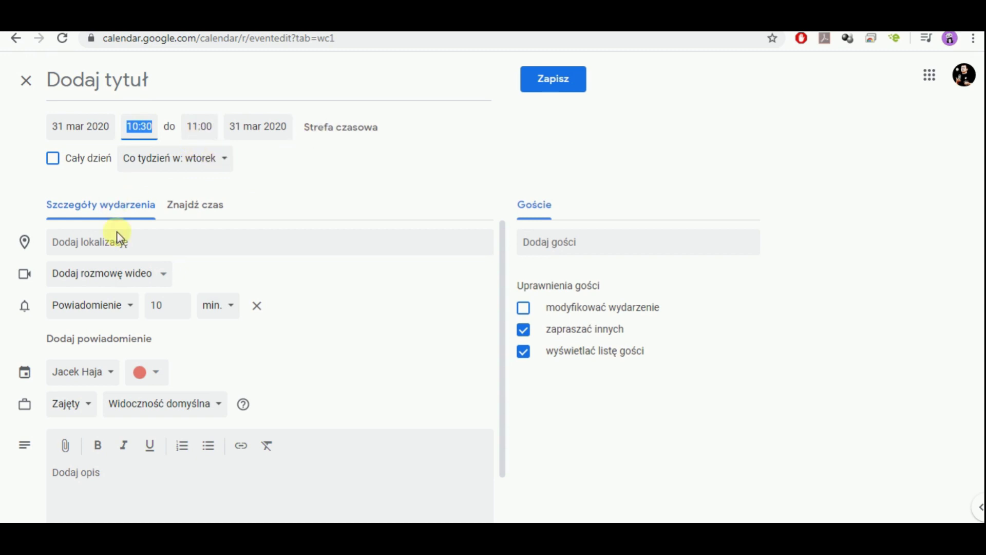
pyautogui.click(88, 277)
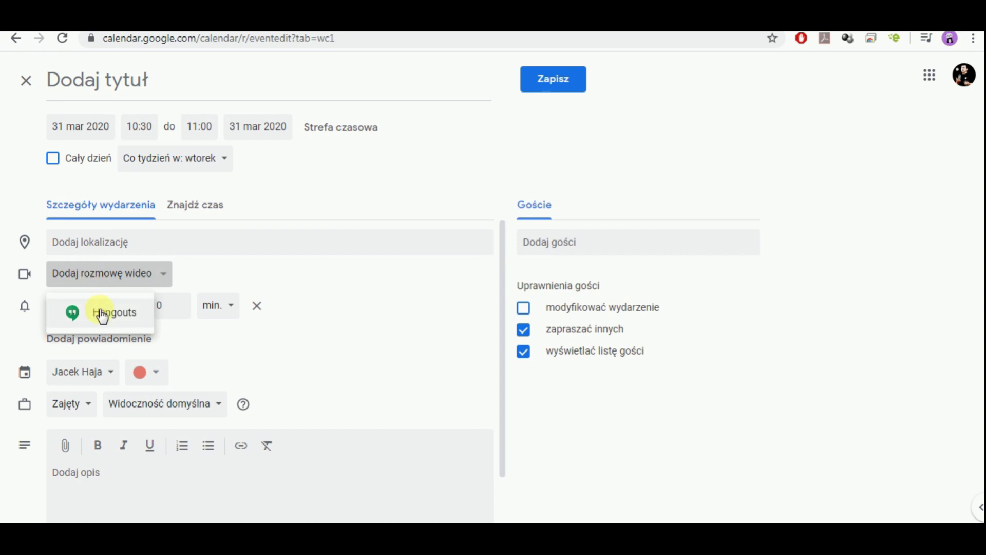
pyautogui.click(103, 316)
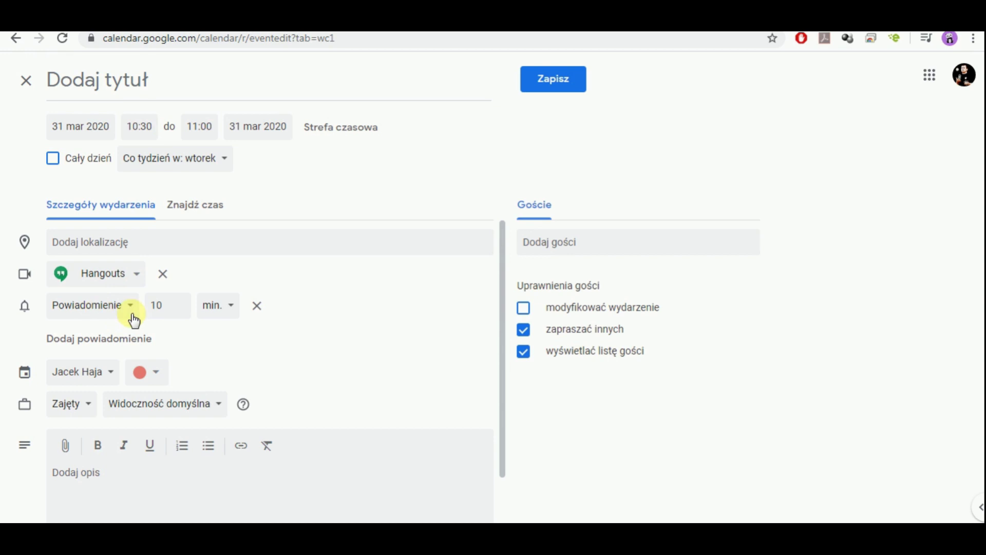
# Add the first three suggested contacts as guests of the event
pyautogui.click(566, 242)
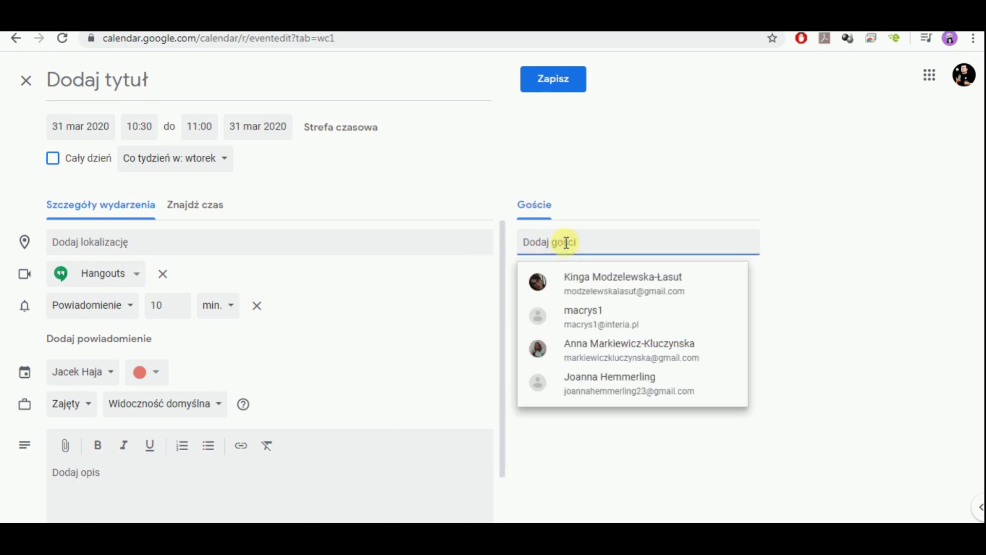
pyautogui.click(578, 280)
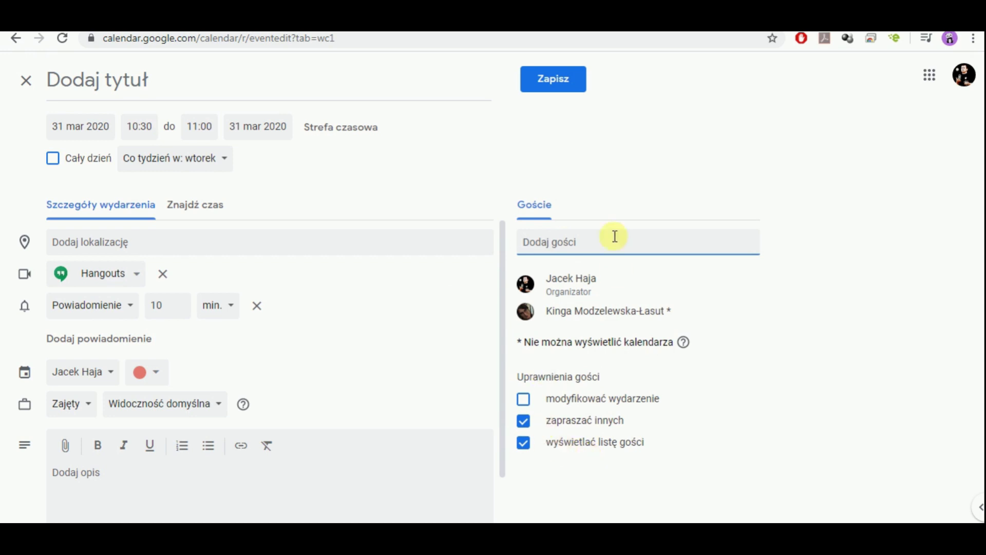
pyautogui.click(592, 318)
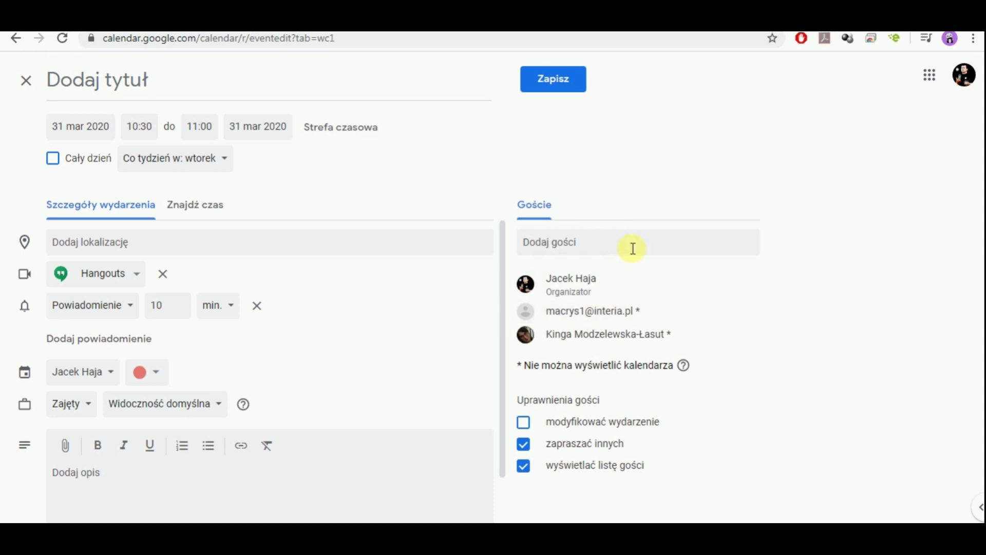
pyautogui.click(526, 242)
pyautogui.click(565, 350)
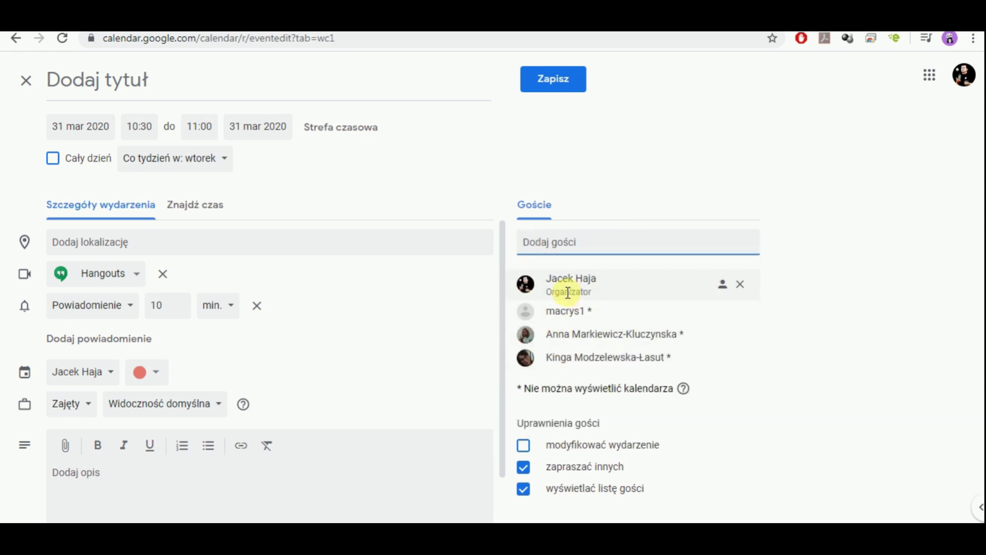
# Select Powiadomienie as the event's reminder type and min. as its time unit
pyautogui.click(128, 311)
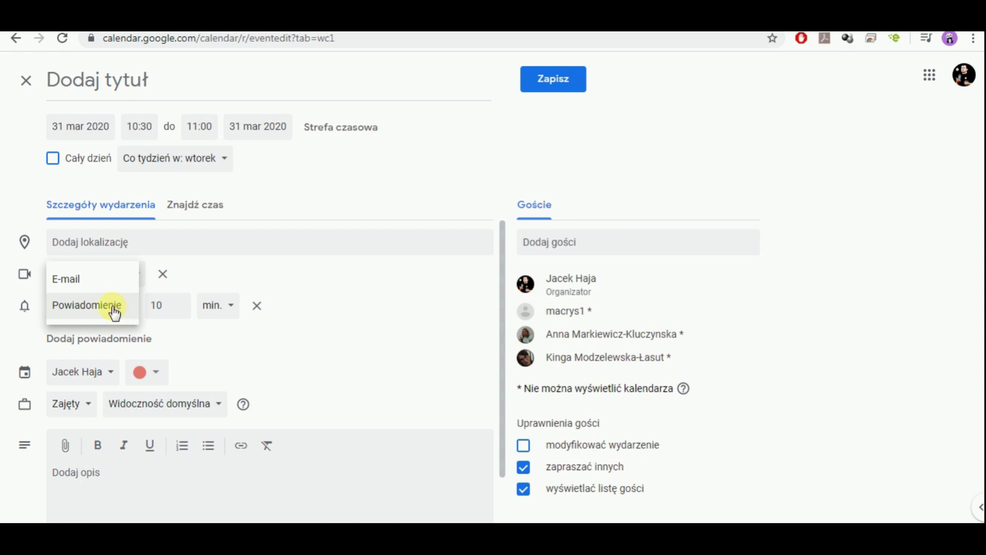
pyautogui.click(107, 308)
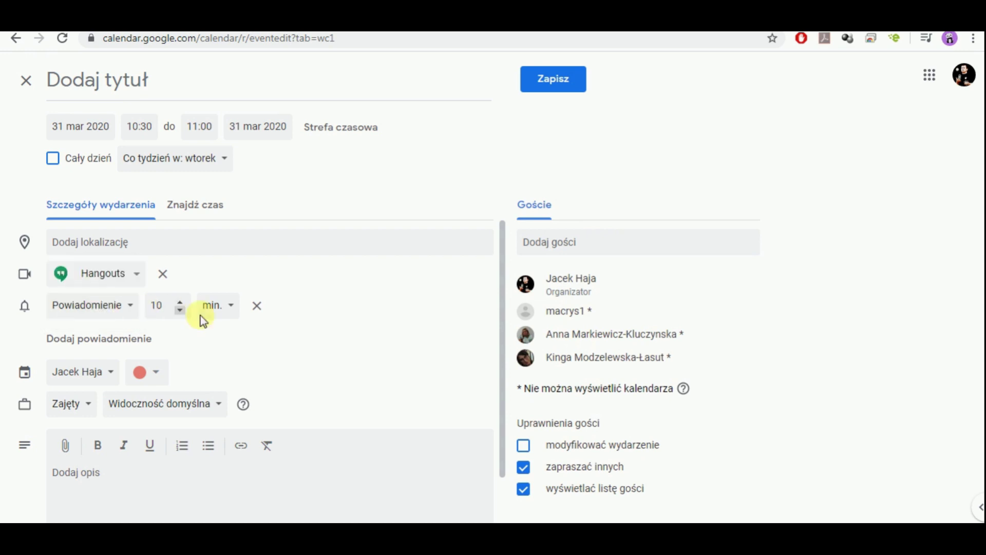
pyautogui.click(230, 311)
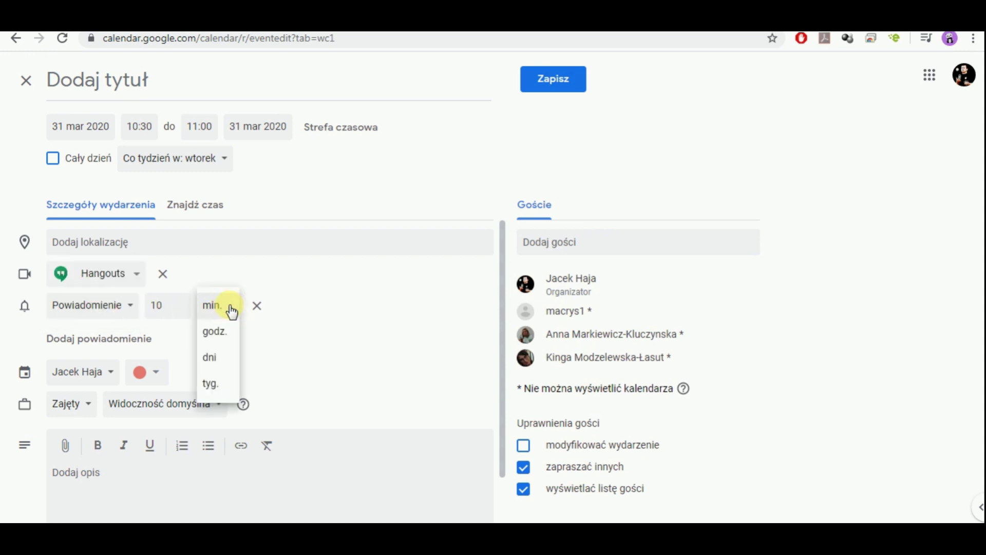
pyautogui.click(231, 310)
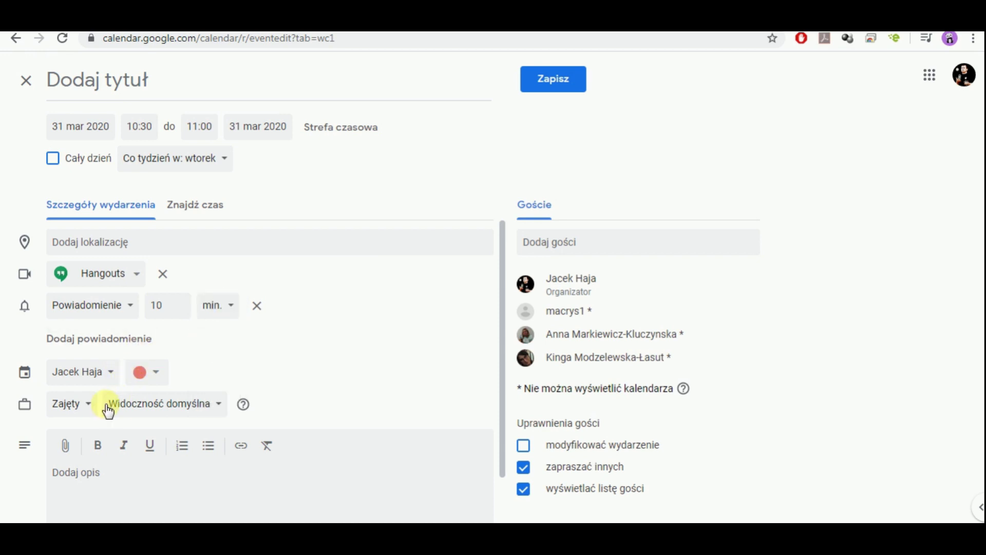
# Enter the description "Konferencja :)" and save the event, sending e-mail invitations to the guests
pyautogui.scroll(-1, 151, 425)
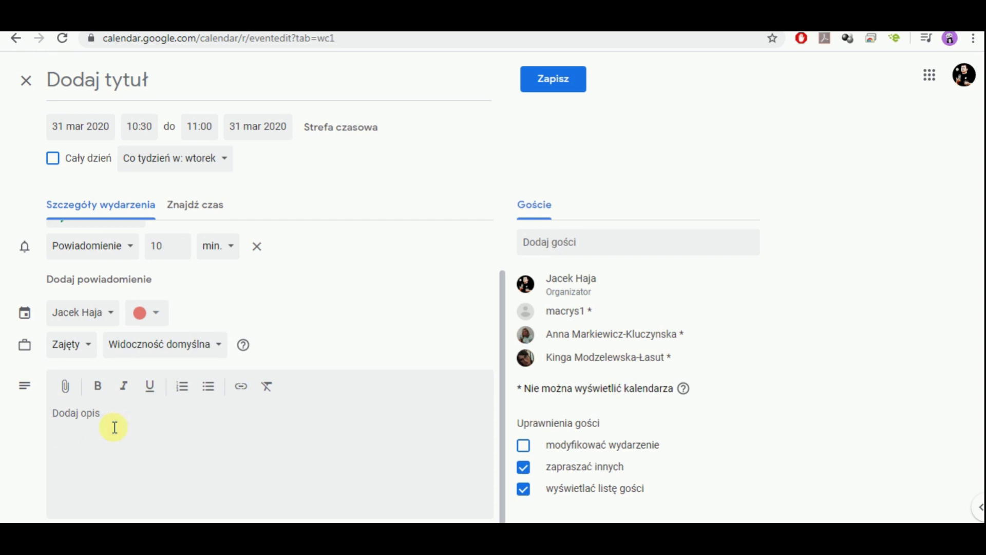
pyautogui.write('Konferencja :)')
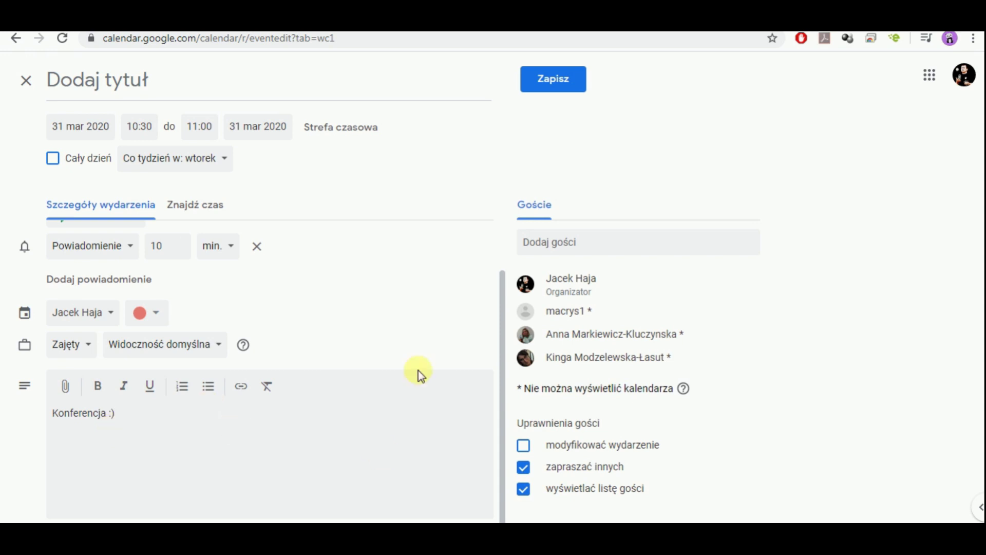
pyautogui.click(537, 79)
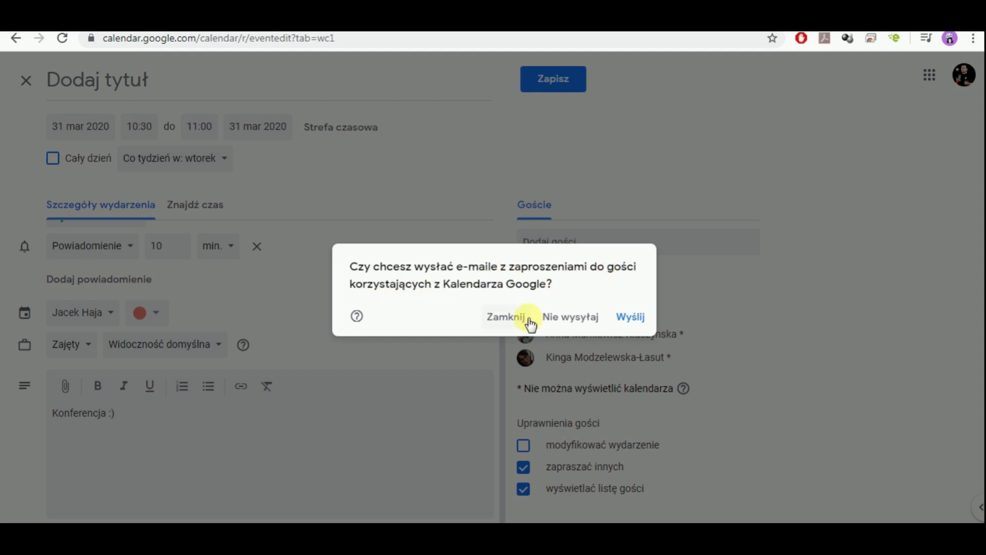
pyautogui.click(625, 318)
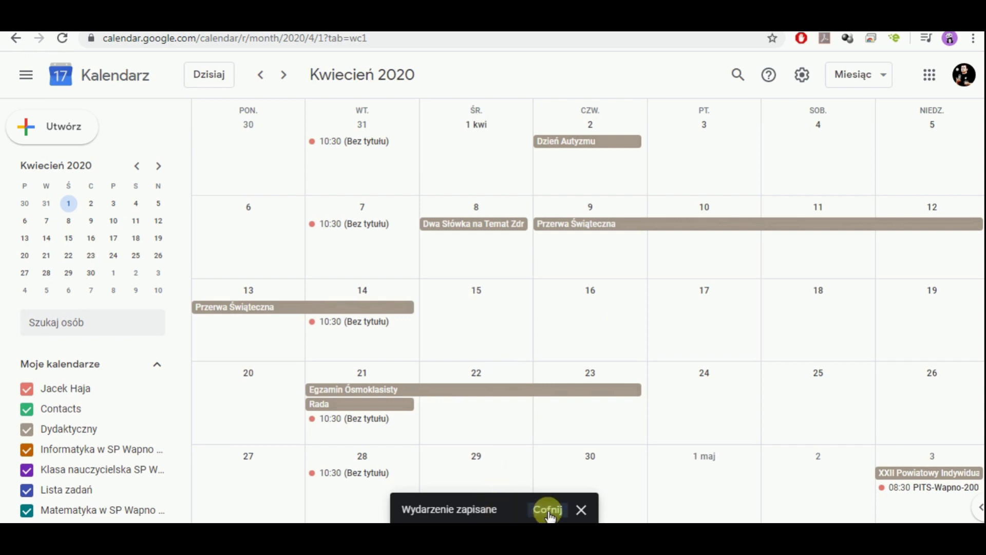
# Open the untitled 31 March event for editing and give it the title "Wideokonferencja"
pyautogui.click(359, 149)
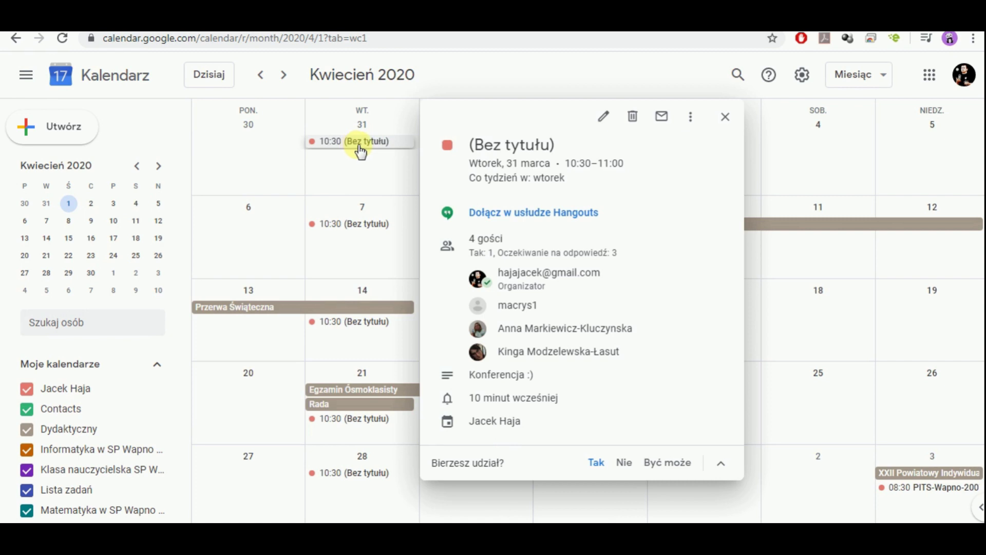
pyautogui.click(606, 118)
pyautogui.click(53, 81)
pyautogui.write('W')
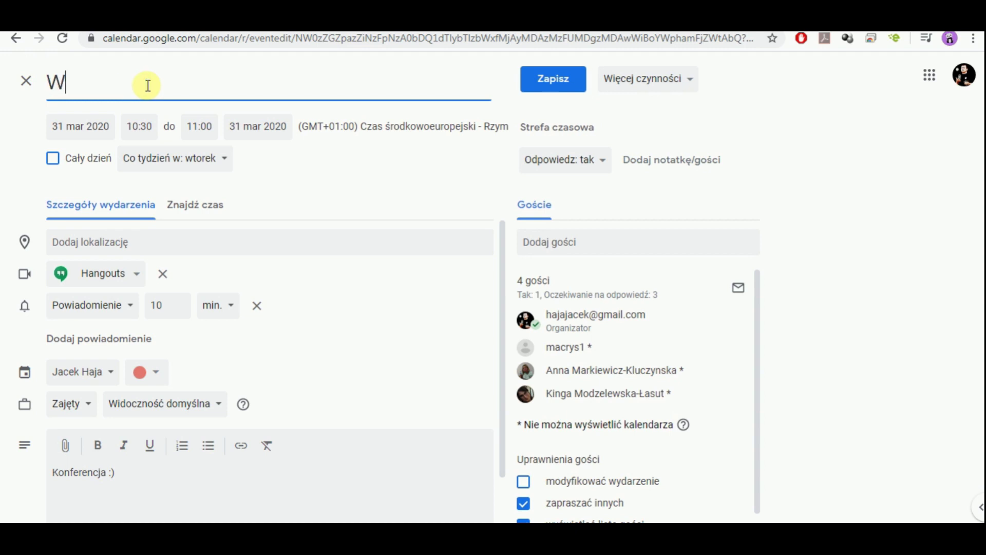
pyautogui.write('ideokonferencja')
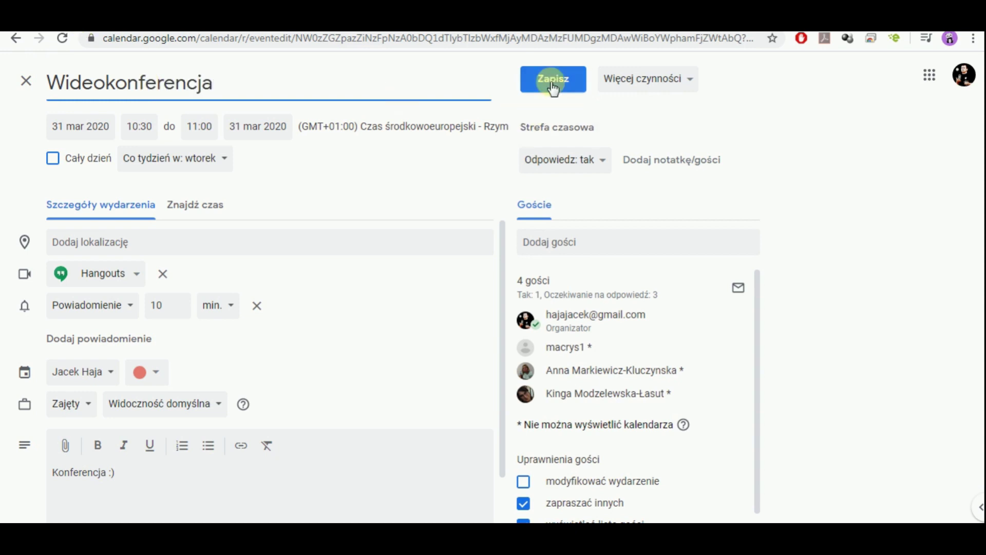
pyautogui.click(669, 82)
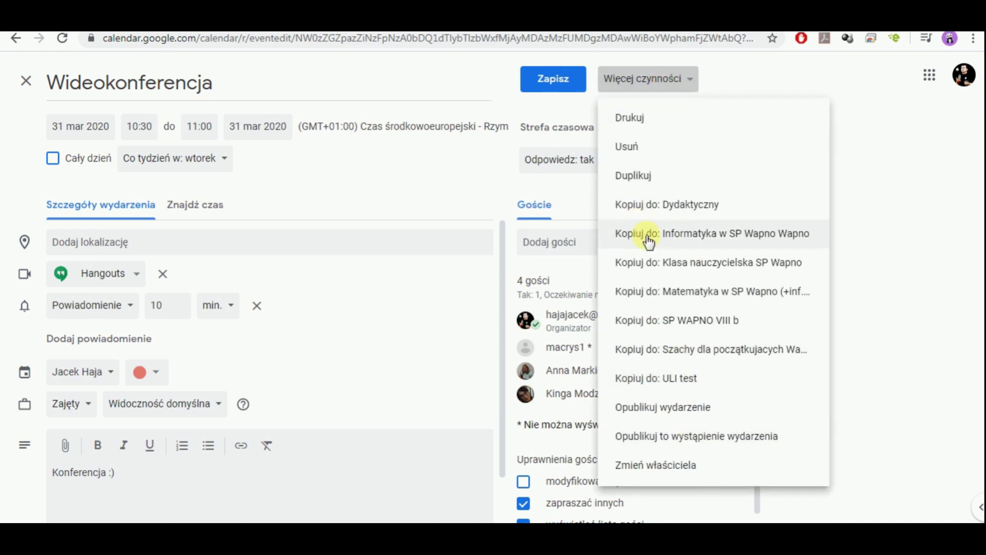
pyautogui.click(658, 263)
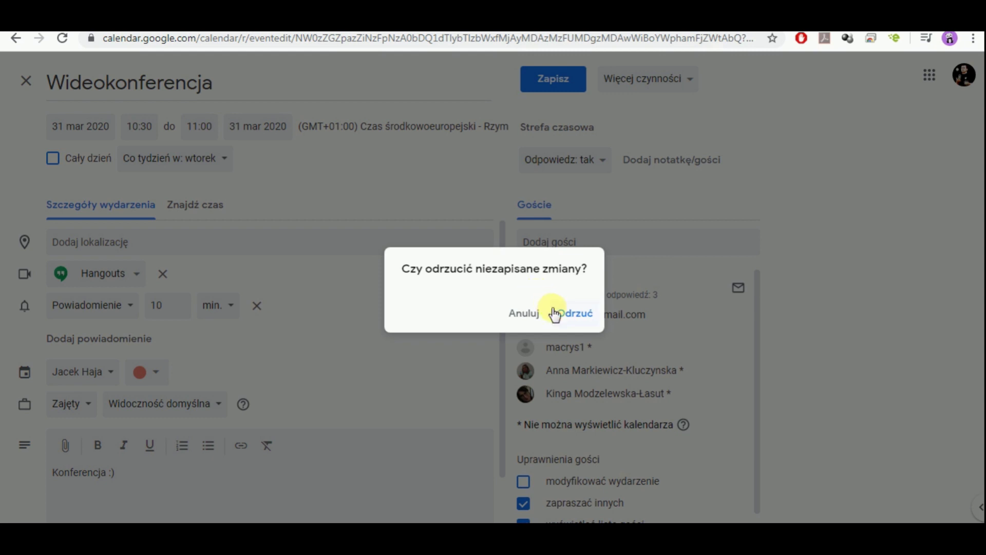
pyautogui.click(533, 315)
# Save the edited event for this occurrence only (To wydarzenie) and send update e-mails to the guests without a message
pyautogui.click(559, 81)
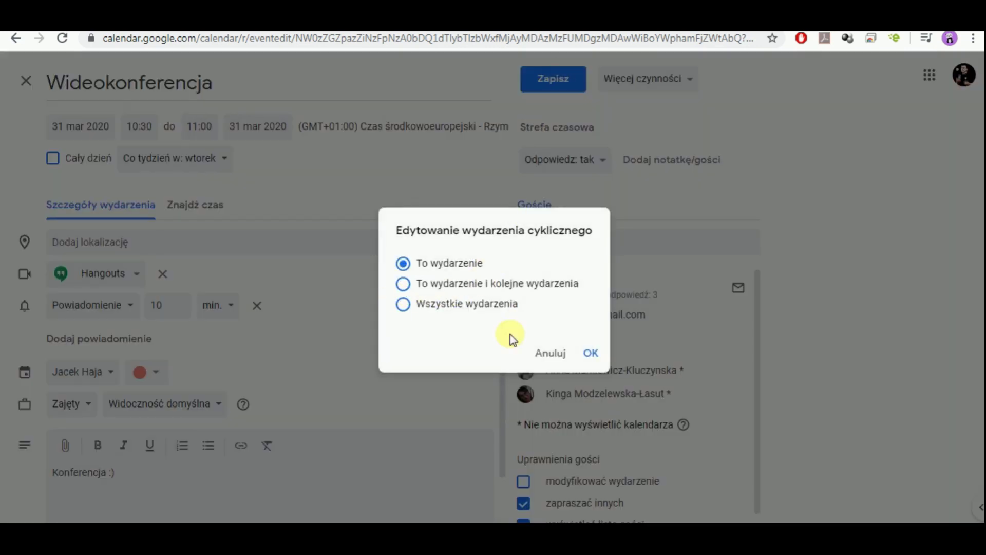
pyautogui.click(591, 353)
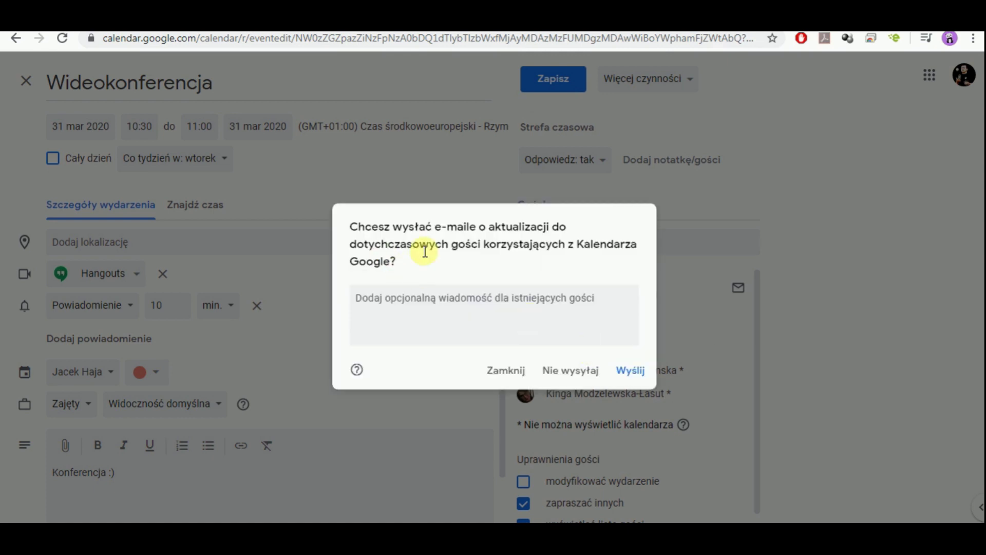
pyautogui.click(565, 317)
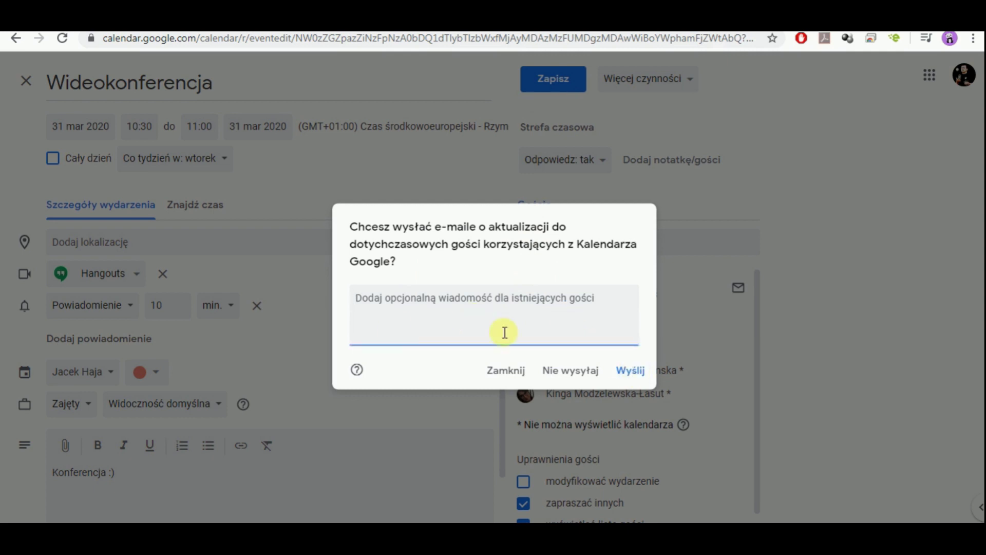
pyautogui.click(630, 369)
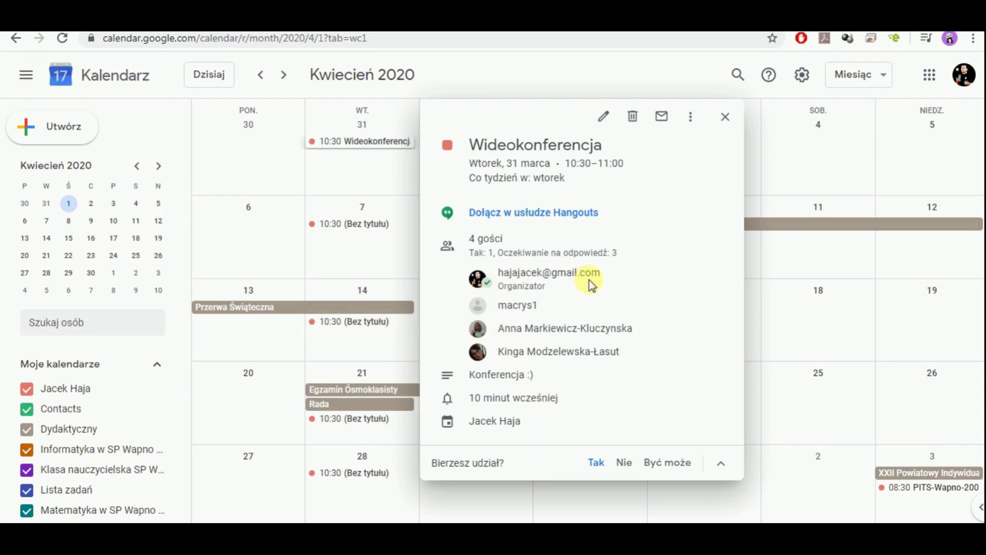
# Delete the 31 March Wideokonferencja event, sending guests the cancellation message "Sorry :) ... filmy kręcę :)"
pyautogui.moveTo(528, 305)
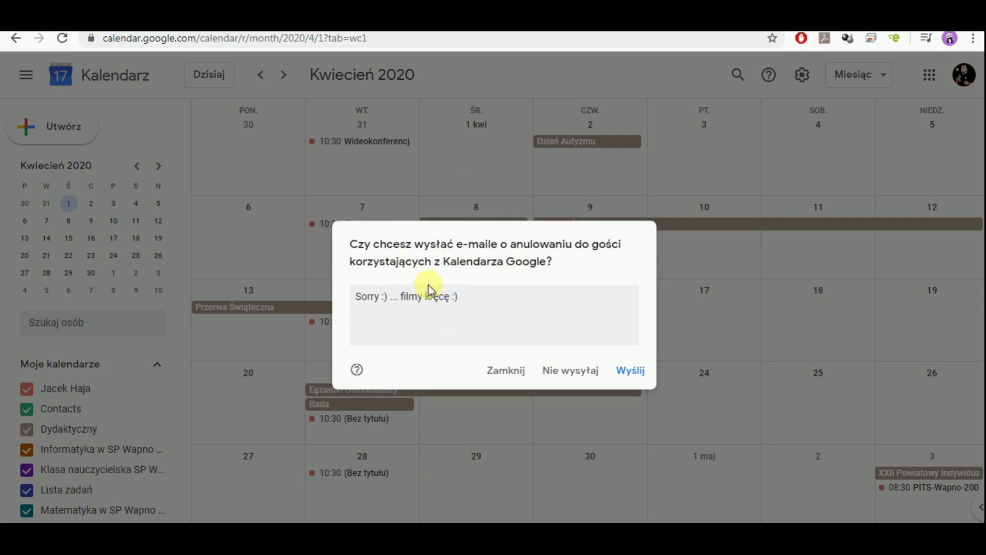
pyautogui.click(629, 372)
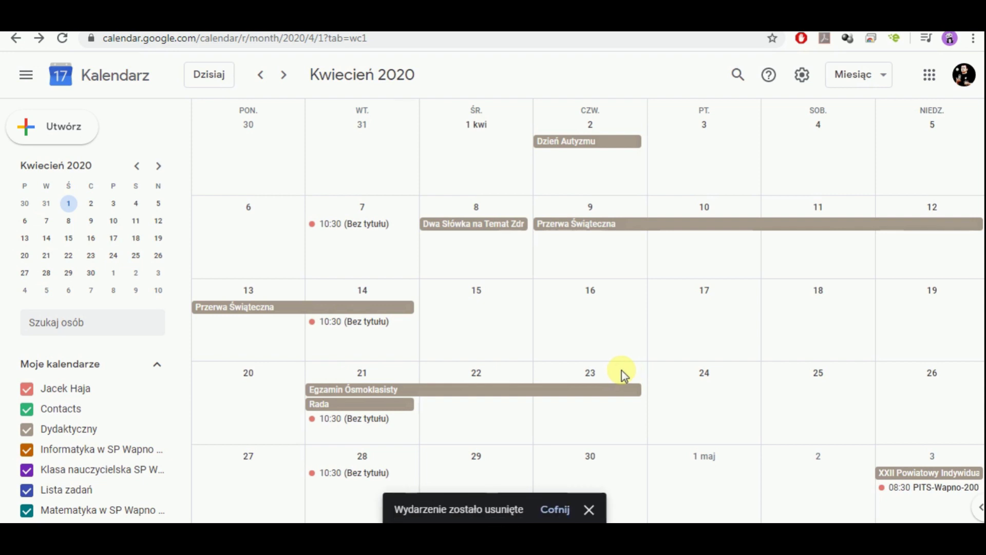